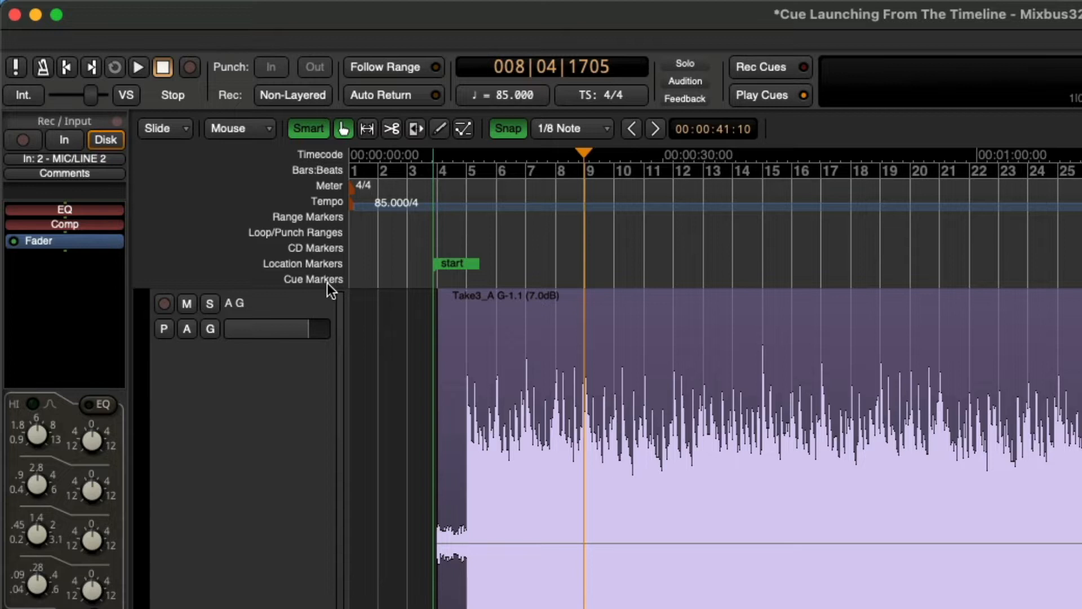
Play back the A G track's recording on the timeline and stop playback
right_click(437, 279)
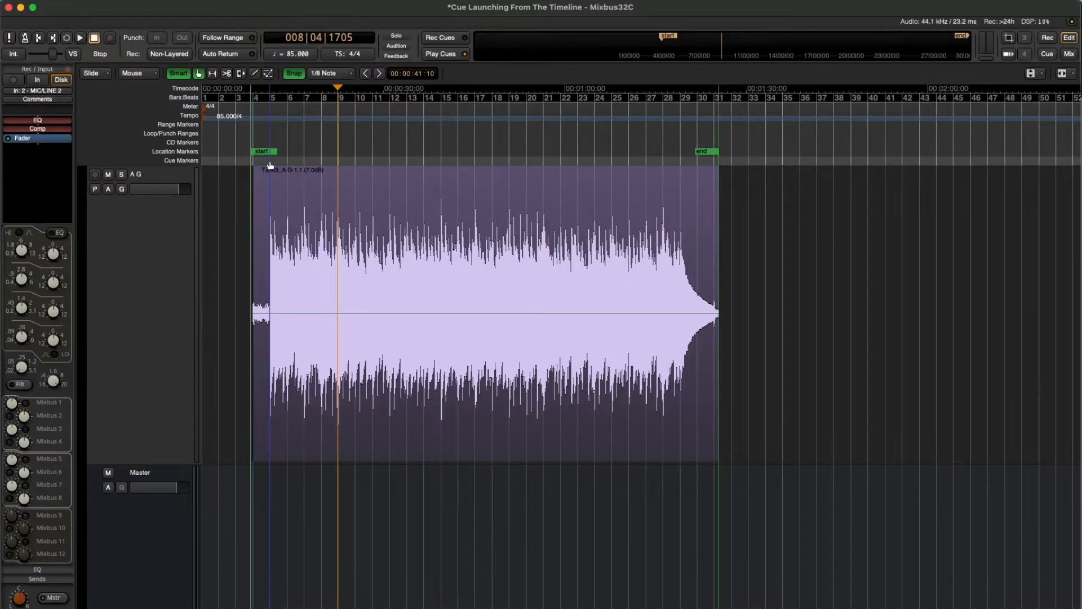
left_click(267, 161)
key("space")
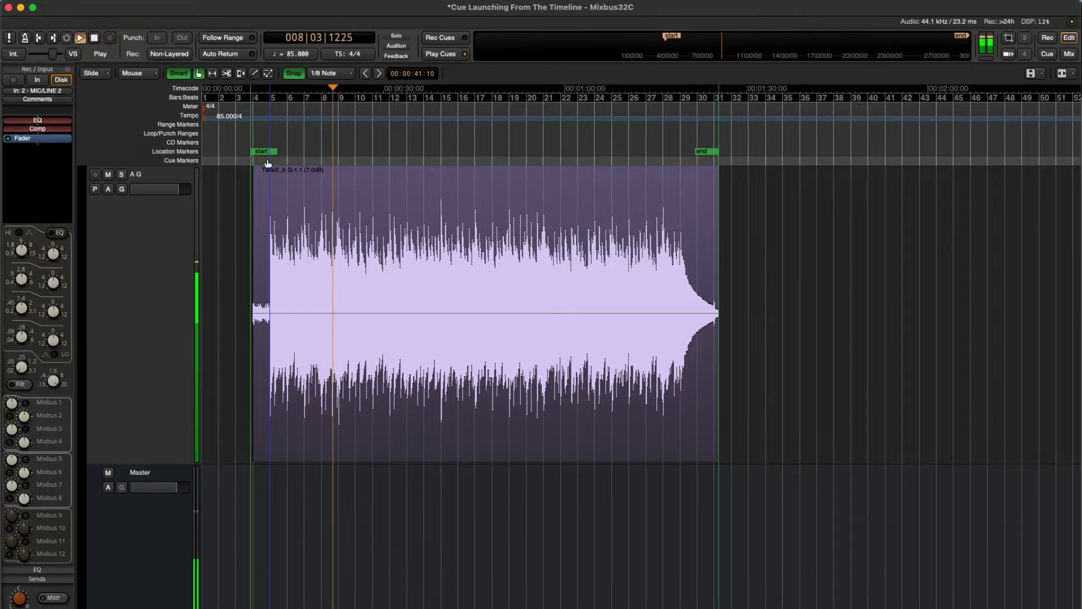
key("space")
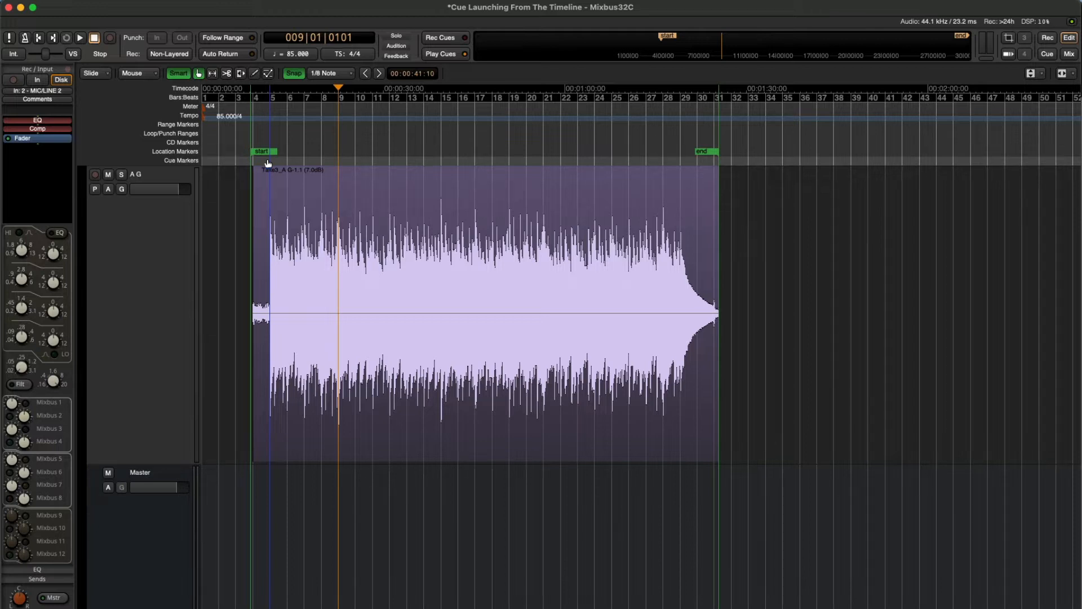
Switch to the Cue page and exclude the A G track from it using the track list
left_click(1047, 53)
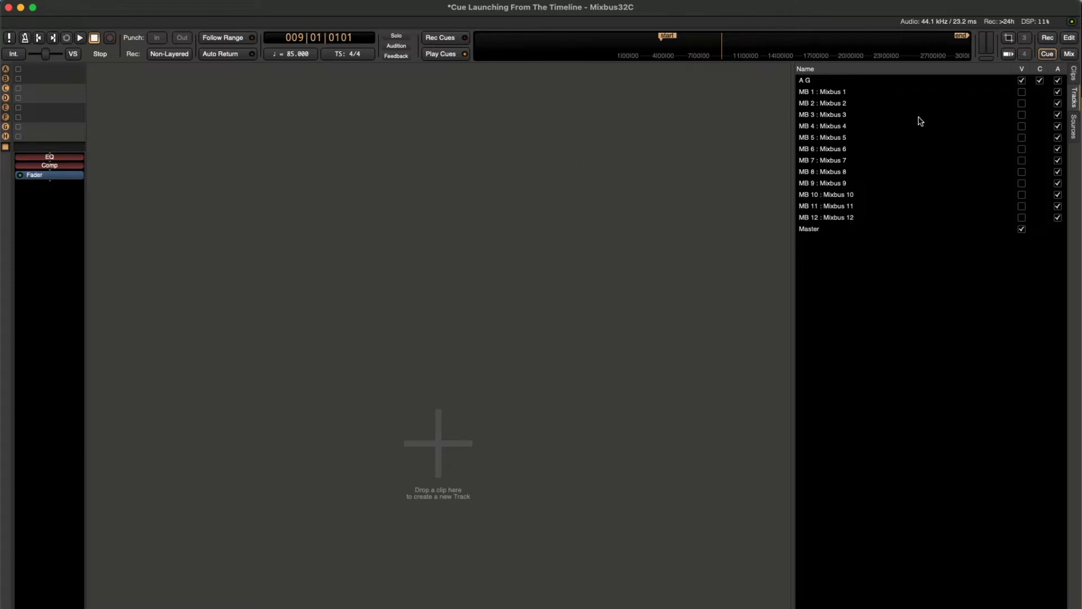
left_click(1075, 99)
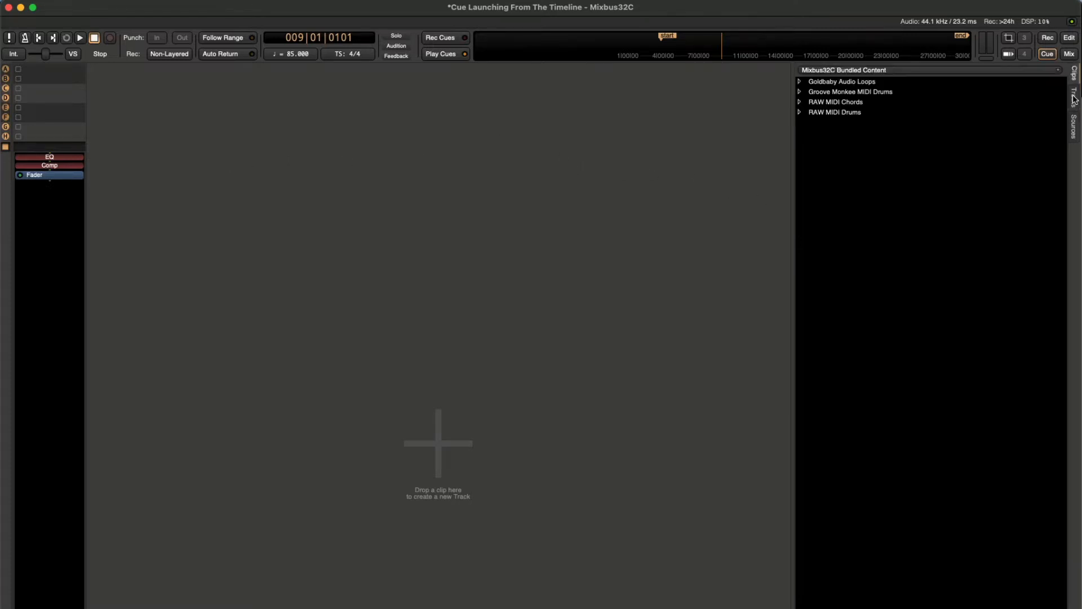
left_click(1075, 99)
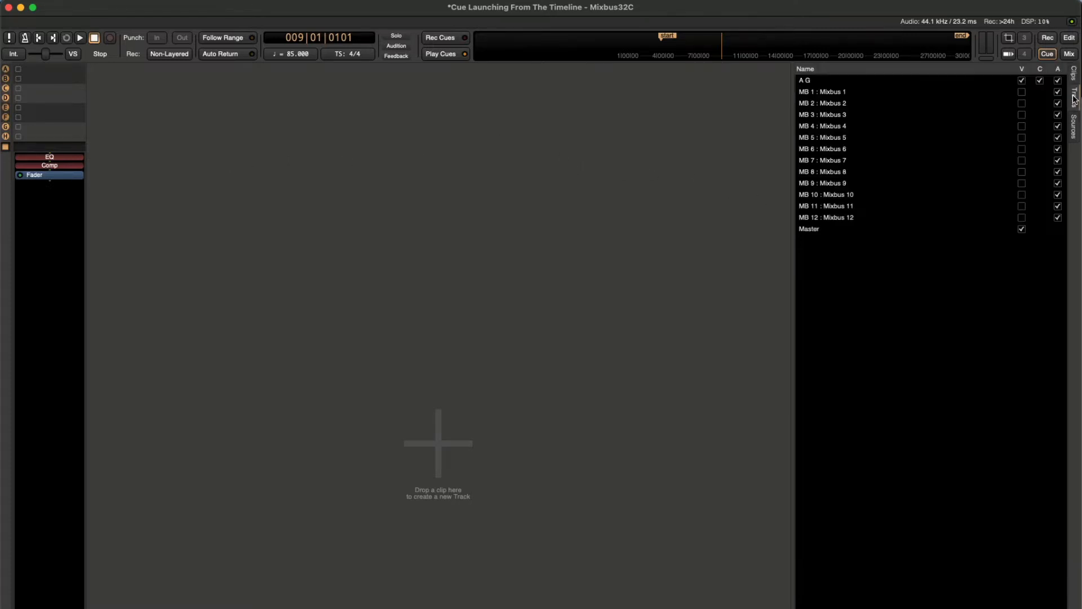
left_click(1040, 82)
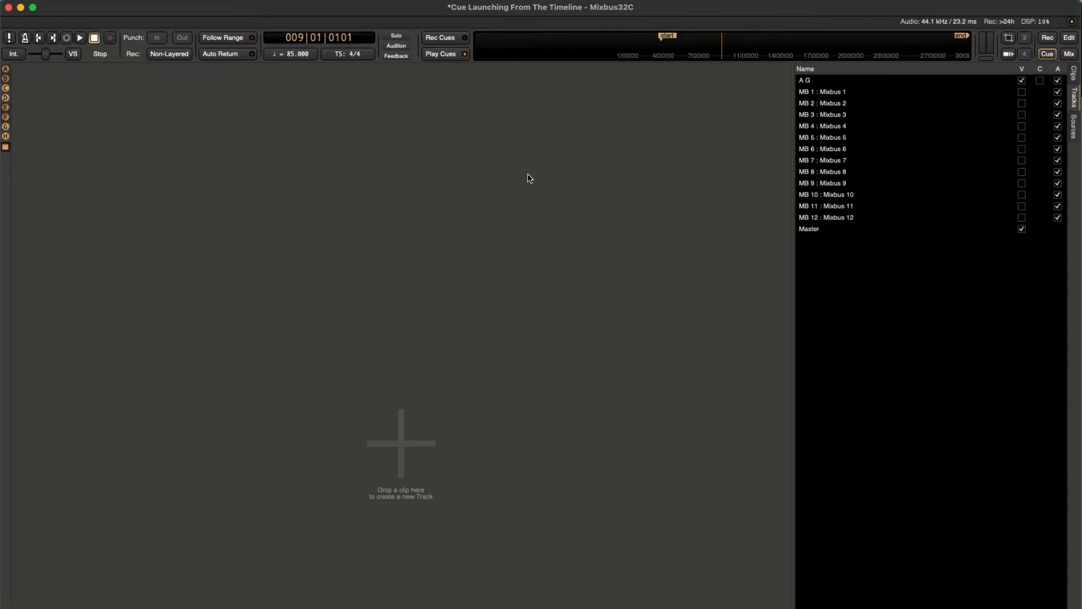
Audition the World Beats bongo clip 150 Calypso 03.mid, load it into slot A on a new track, and test-play cue A
left_click(1075, 72)
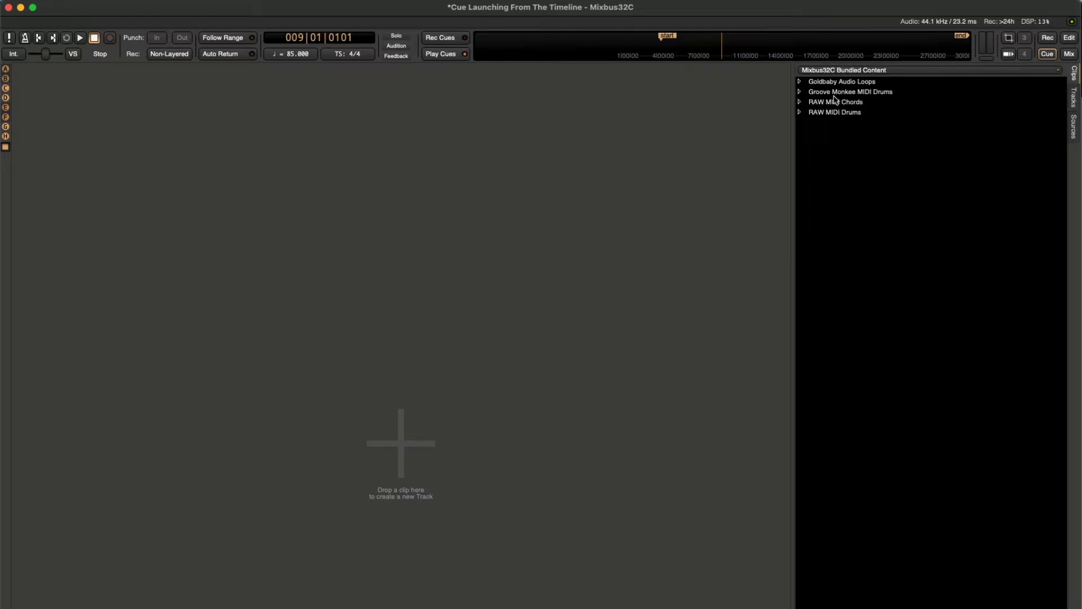
left_click(800, 91)
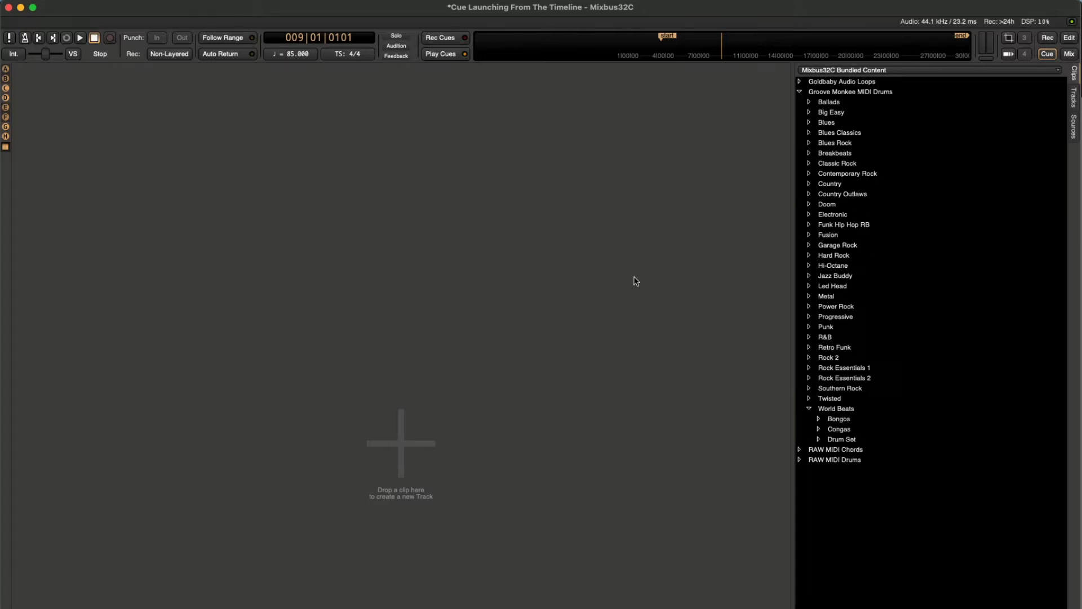
left_click(819, 419)
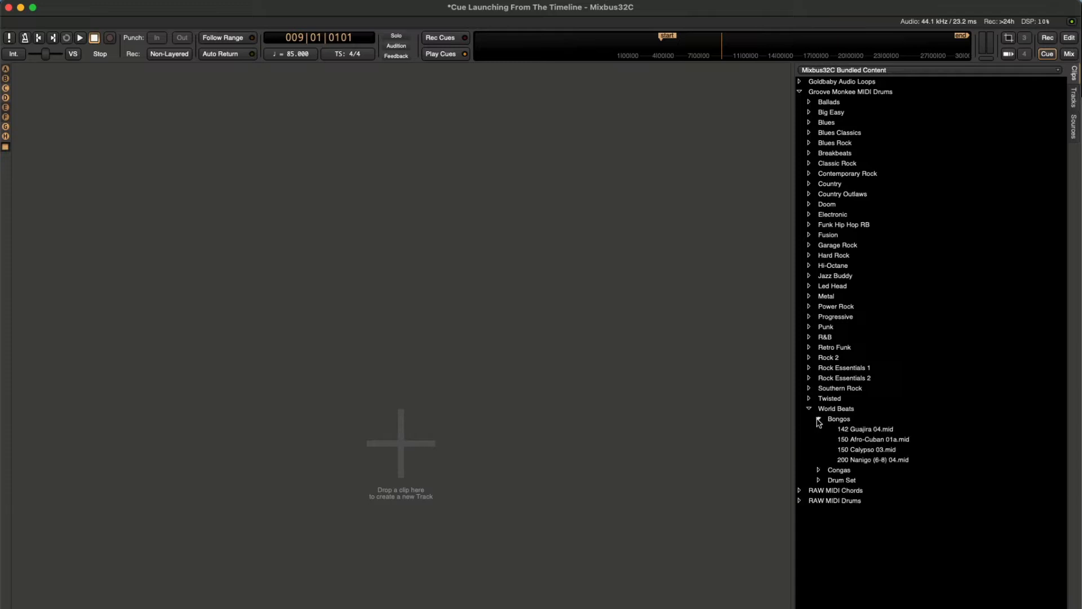
left_click(862, 451)
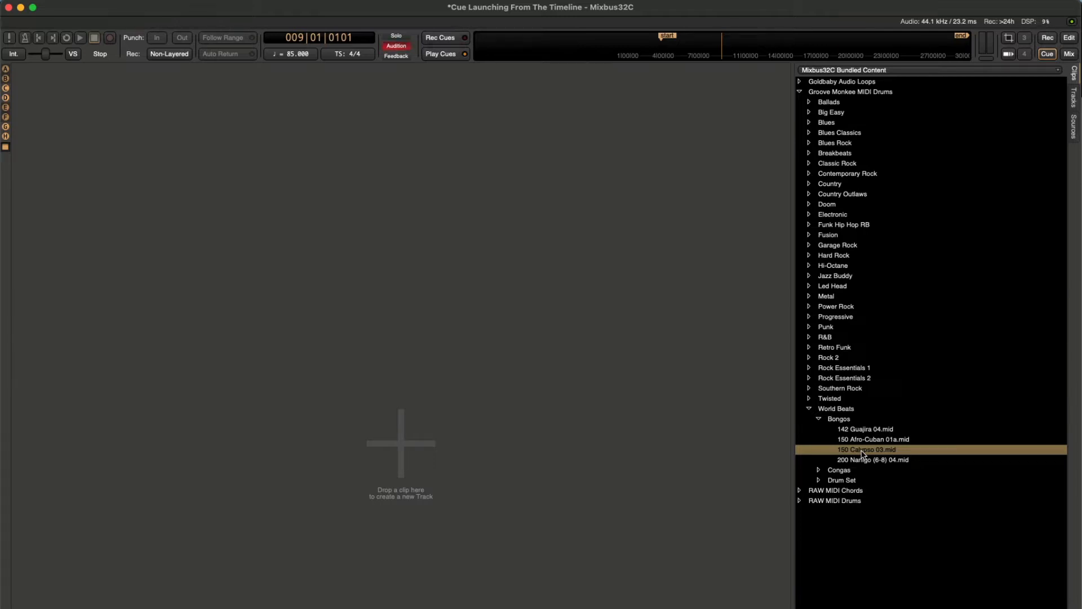
left_click_drag(862, 453, 26, 72)
left_click(18, 68)
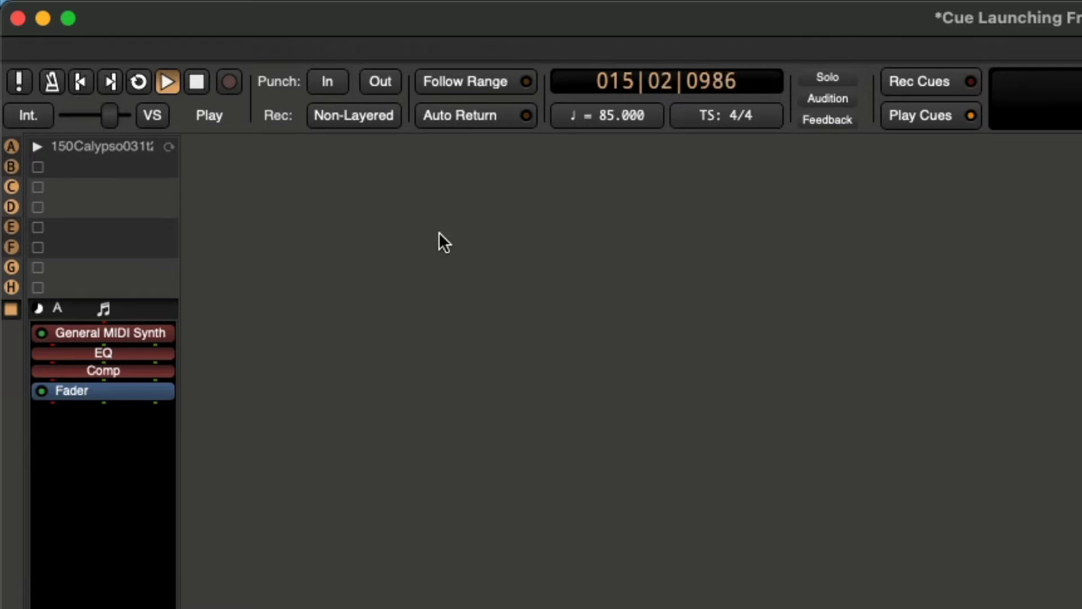
key("space")
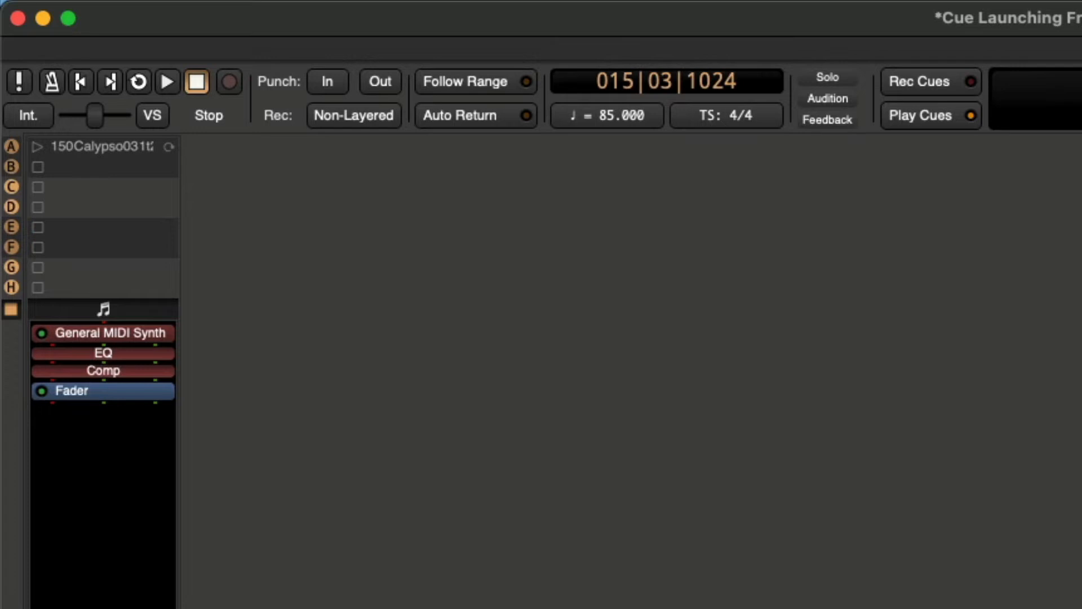
Audition the other bongo clips and add 200 Nanigo (6-8) 04.mid as a second cue track
left_click(776, 266)
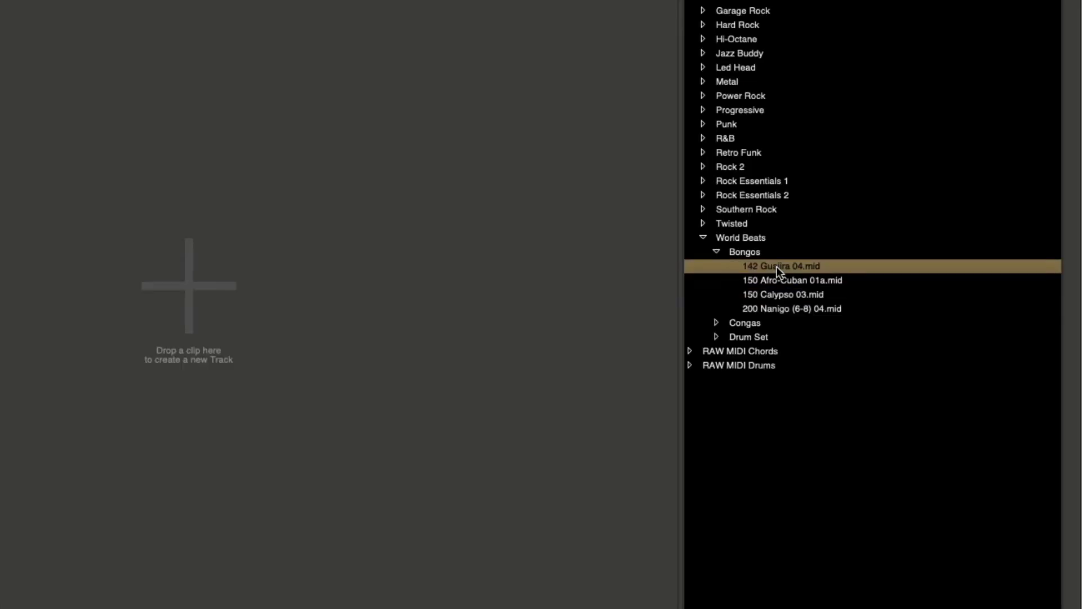
left_click(776, 280)
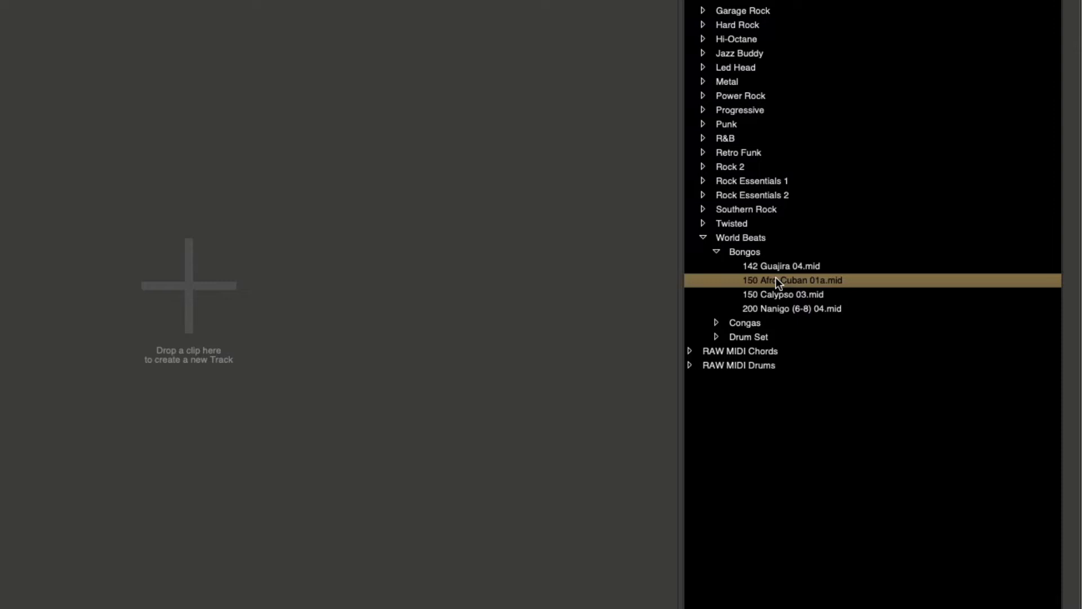
left_click(777, 309)
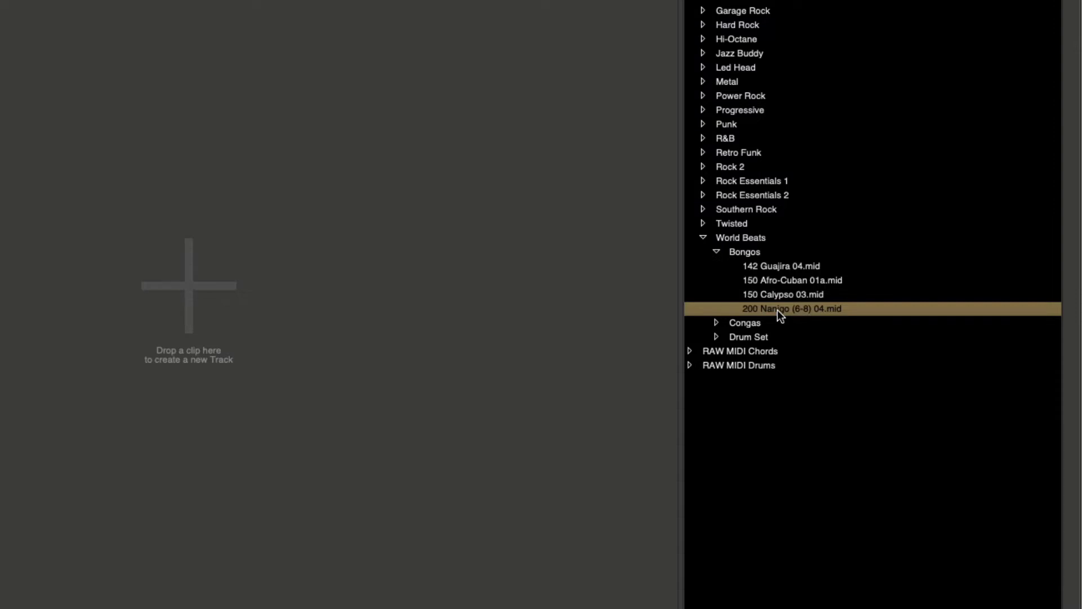
left_click_drag(777, 309, 445, 278)
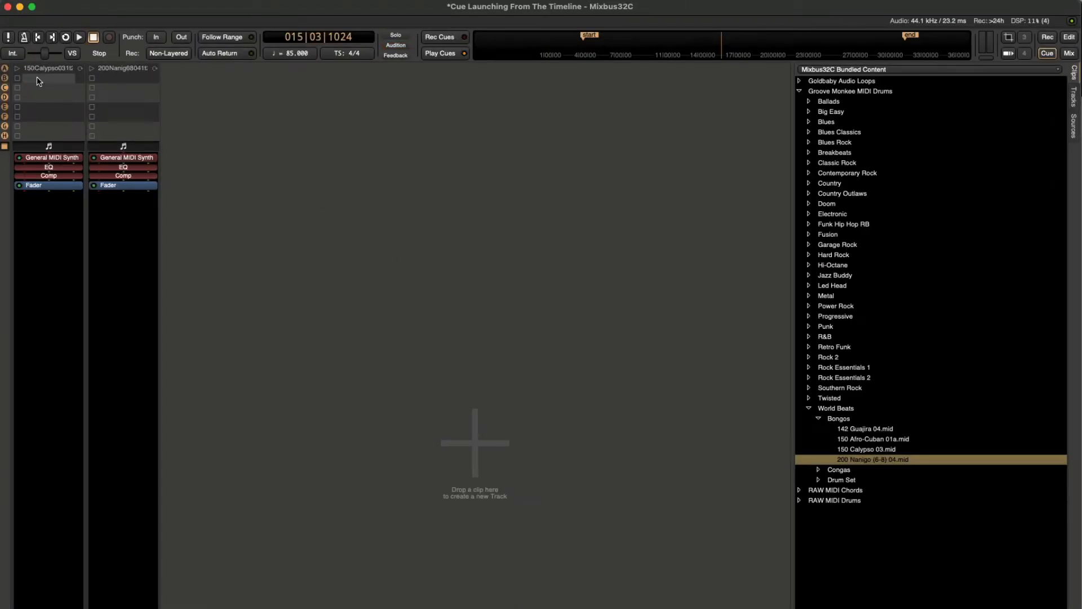
Launch cue A for both tracks and pan the 200 Nanigo track to the left
left_click(4, 67)
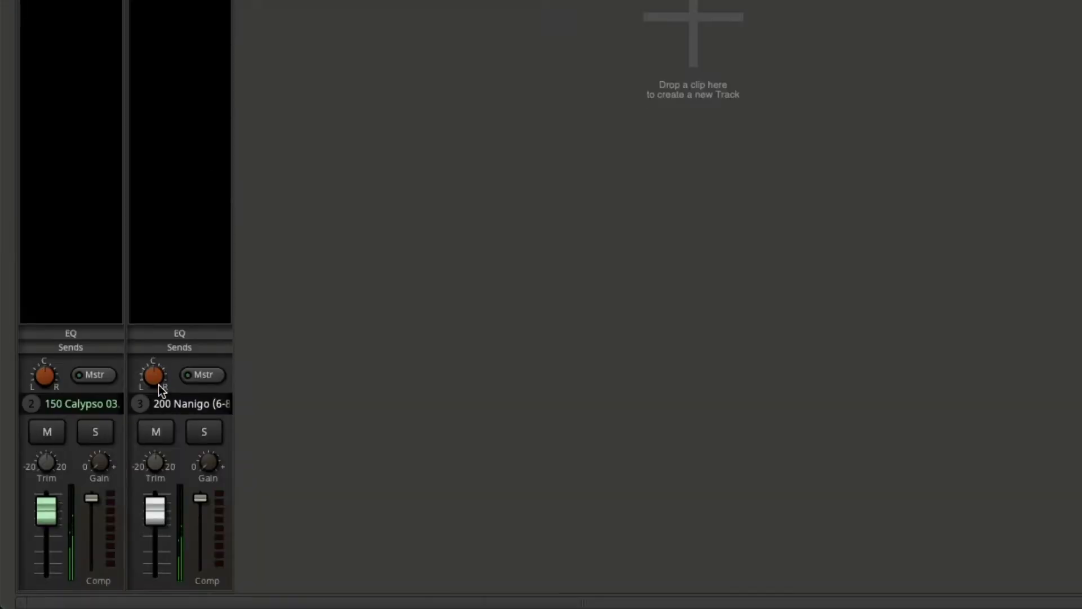
left_click_drag(162, 390, 158, 490)
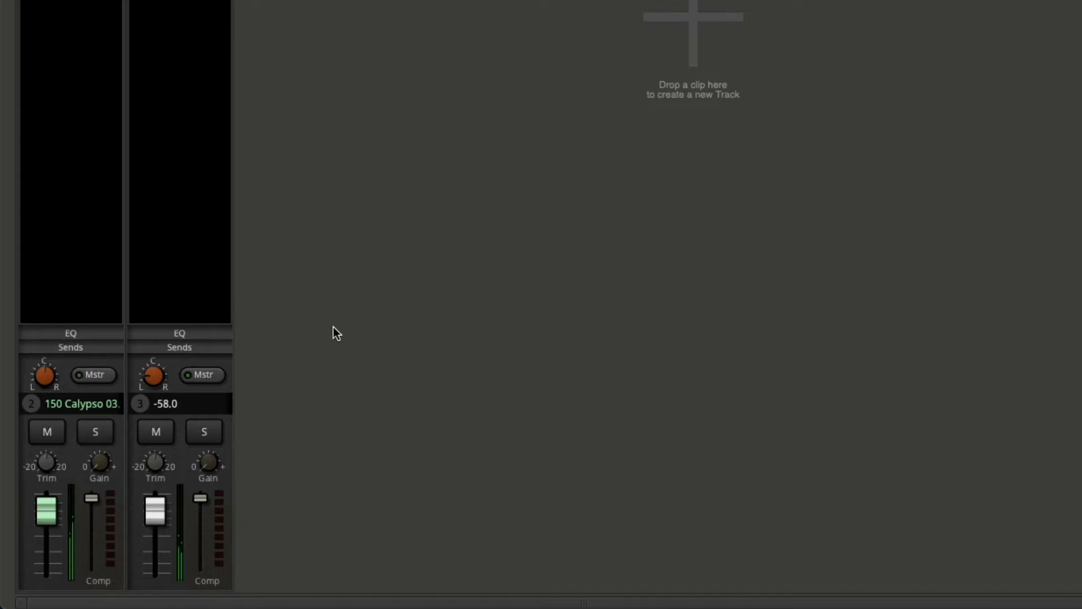
left_click(229, 333)
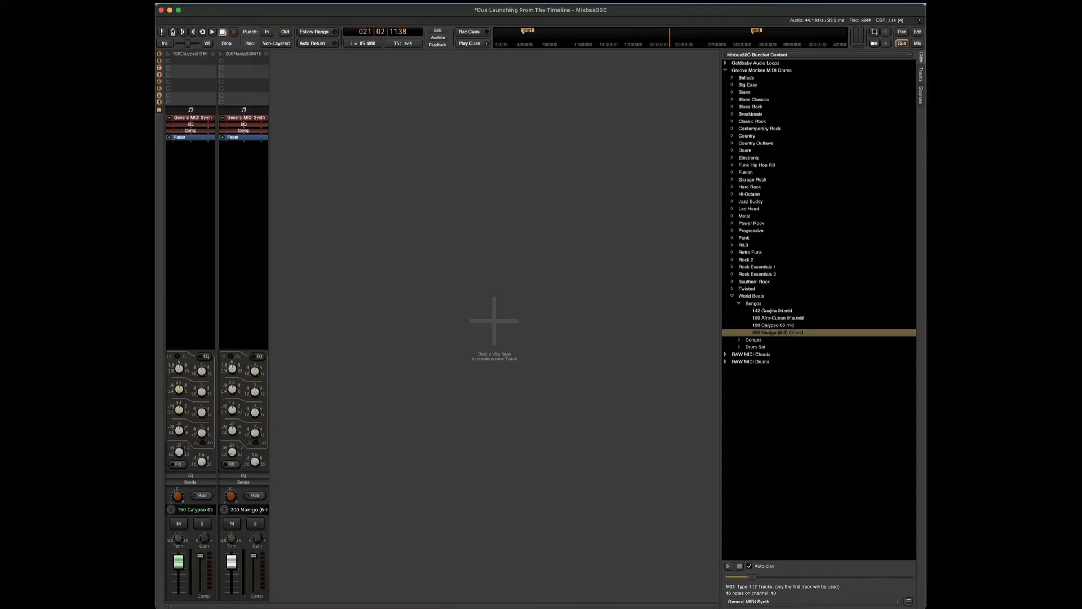
Return to the Edit page and add a Cue A marker at bar 5 on the Cue Markers ruler
left_click(919, 32)
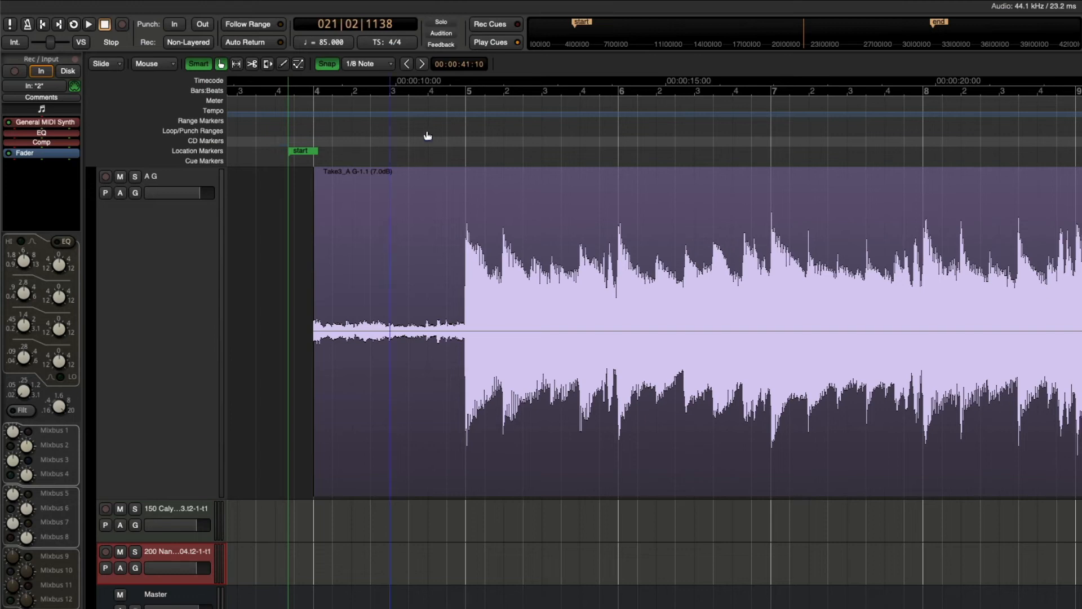
right_click(466, 158)
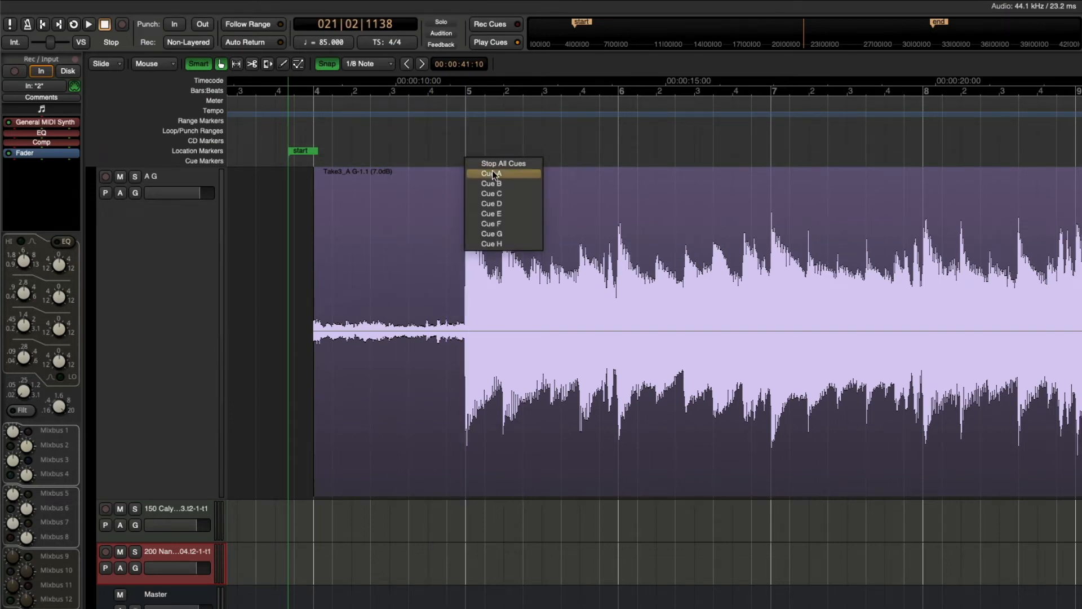
left_click(493, 174)
Play the timeline from bar 4 across the Cue A marker, play it once more, and stop
left_click(313, 136)
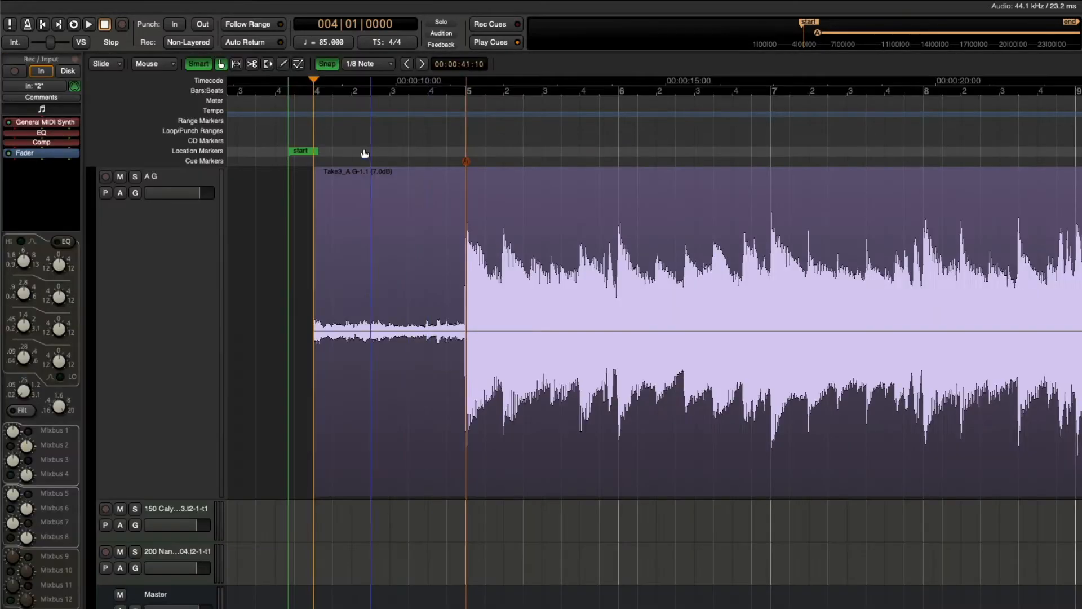
key("space")
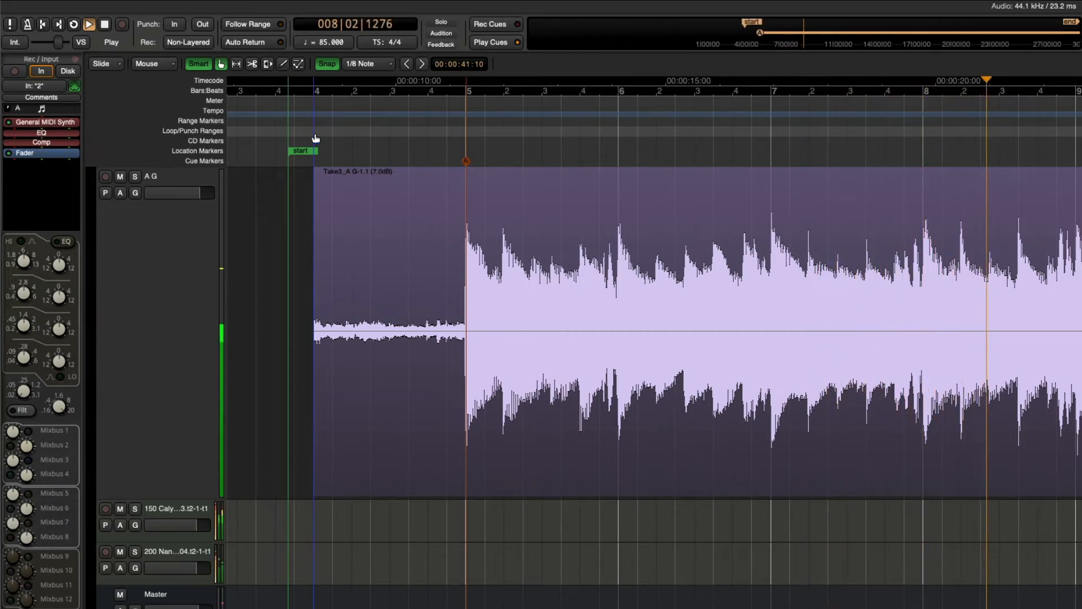
key("space")
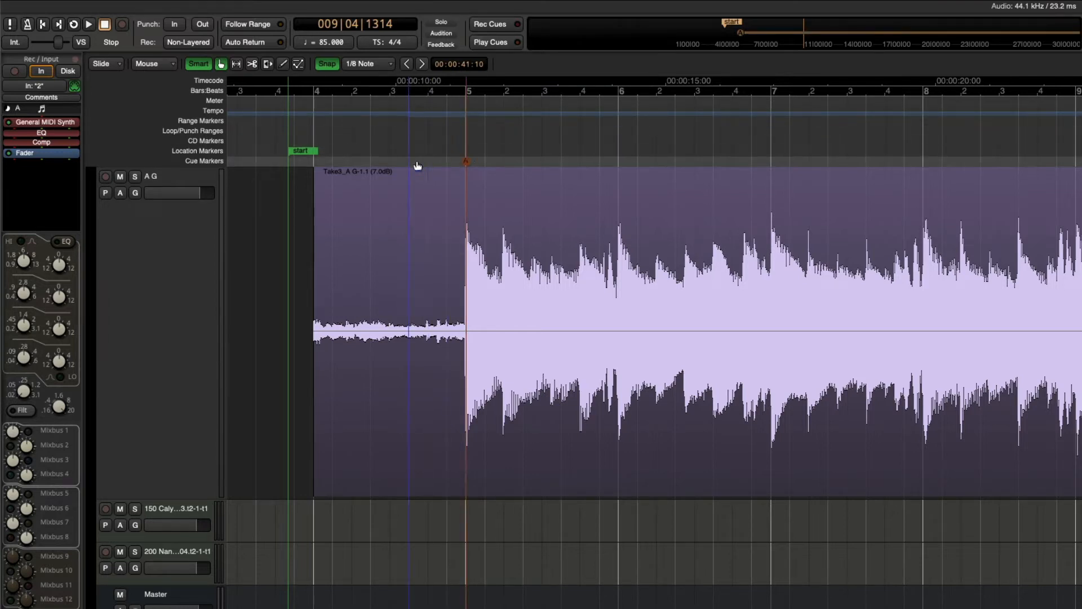
left_click(388, 158)
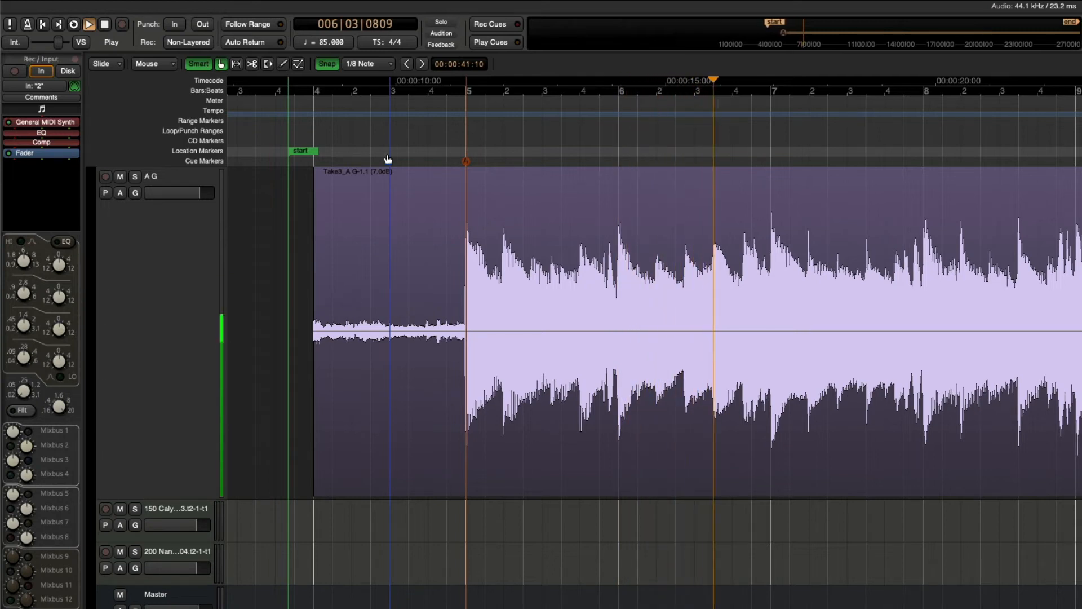
key("space")
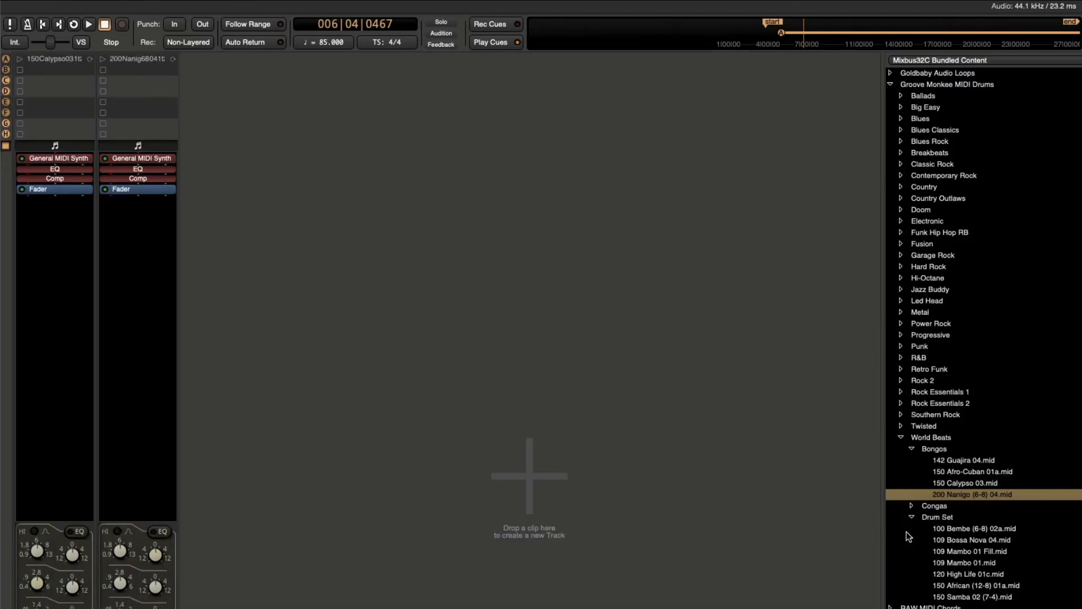
Load the drum set clips 120 High Life 01c.mid into slot B and 100 Bembe (6-8) 02a.mid into slot C of the Calypso track
left_click(966, 574)
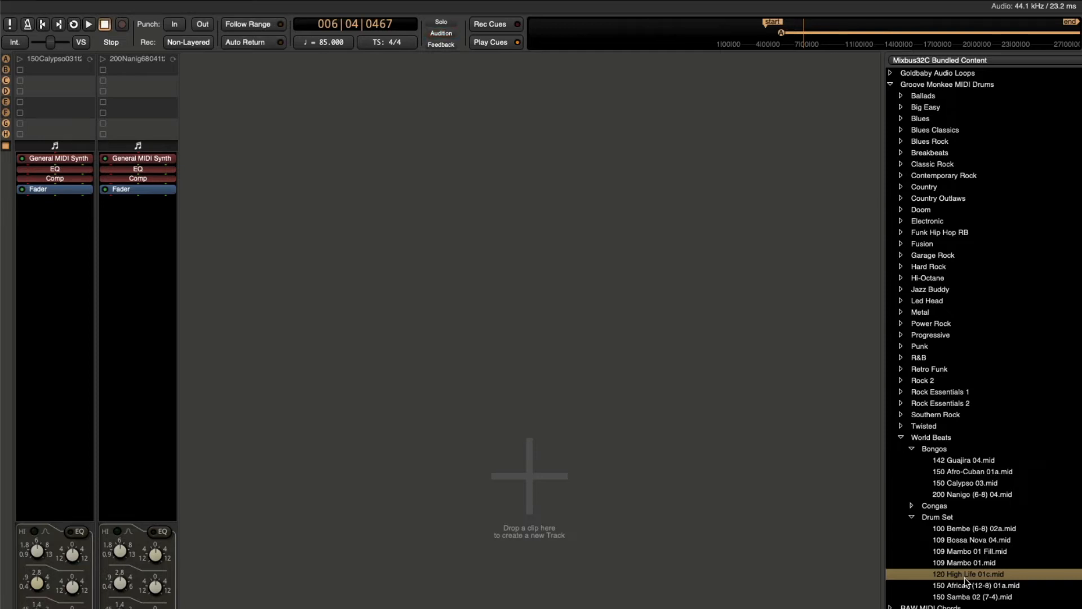
left_click_drag(965, 577, 35, 70)
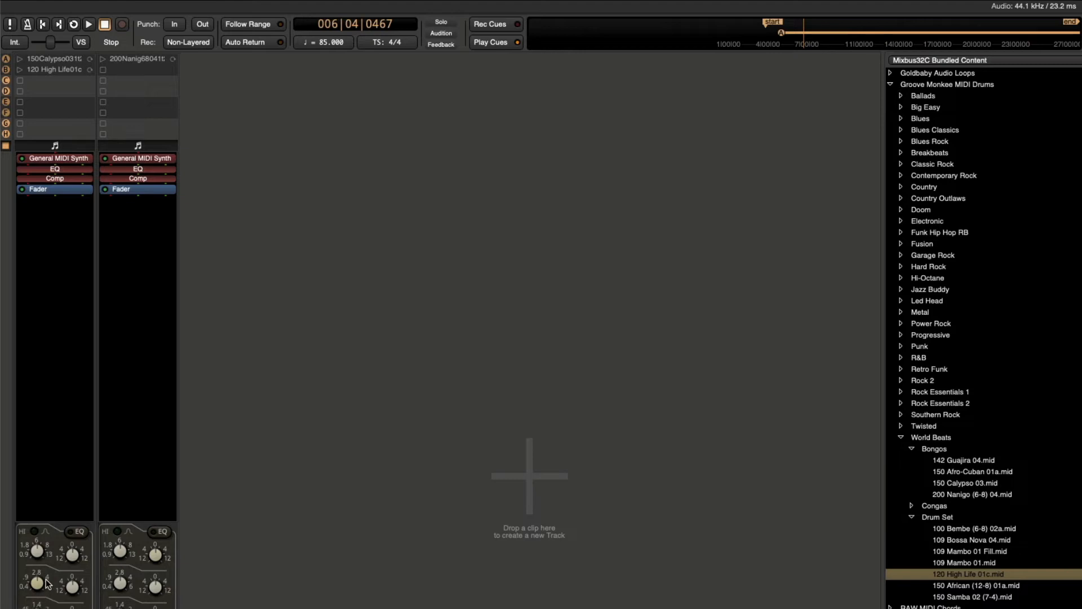
left_click(956, 533)
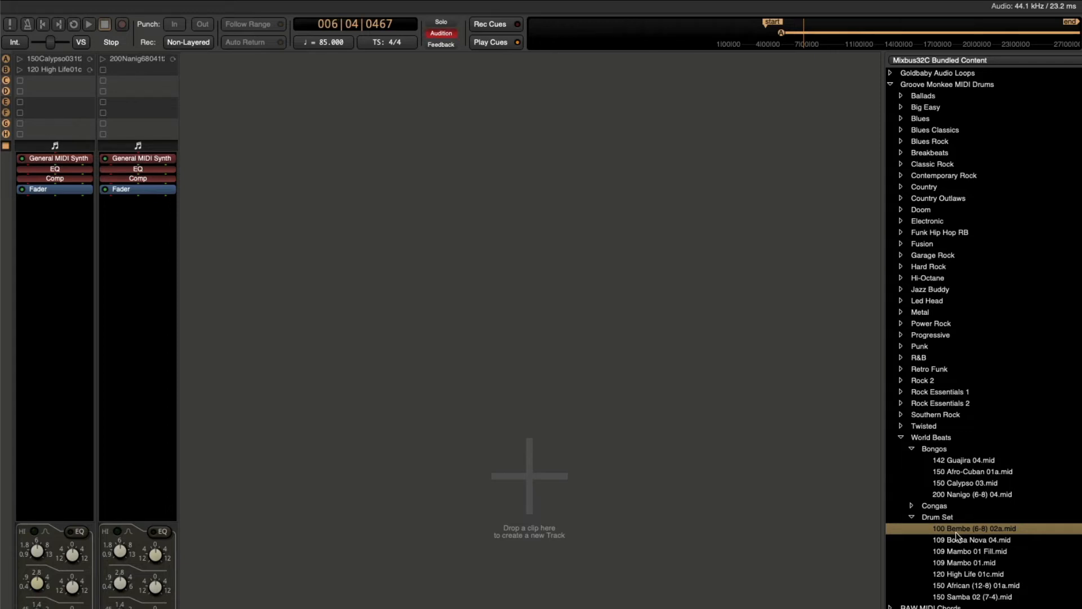
left_click_drag(956, 536, 75, 80)
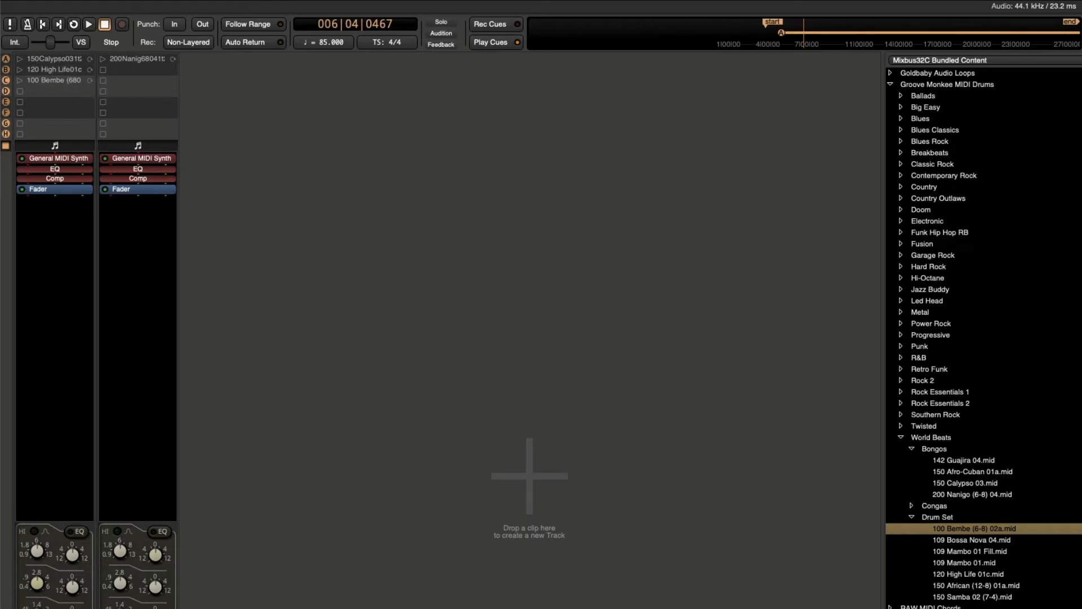
Return to the Edit page and add a Cue B marker at bar 9 on the Cue Markers ruler
left_click(1081, 24)
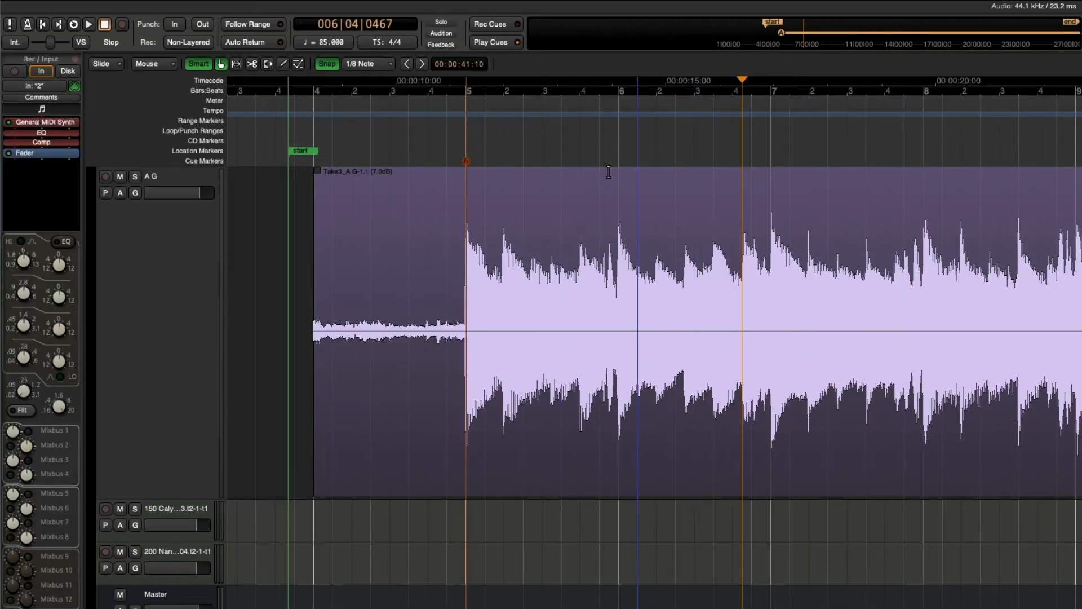
key("minus")
key("minus")
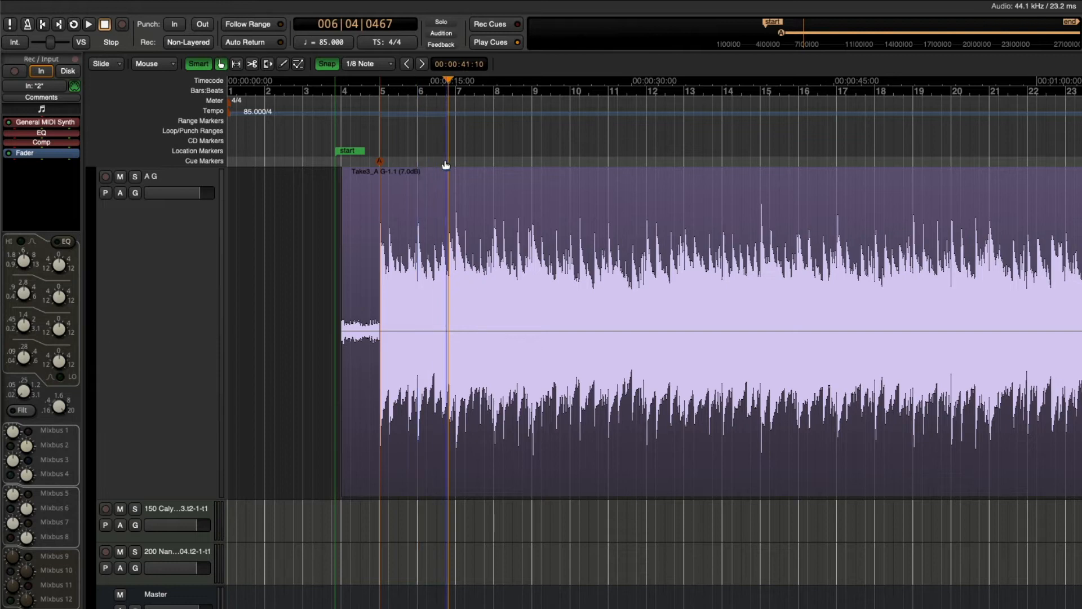
right_click(531, 162)
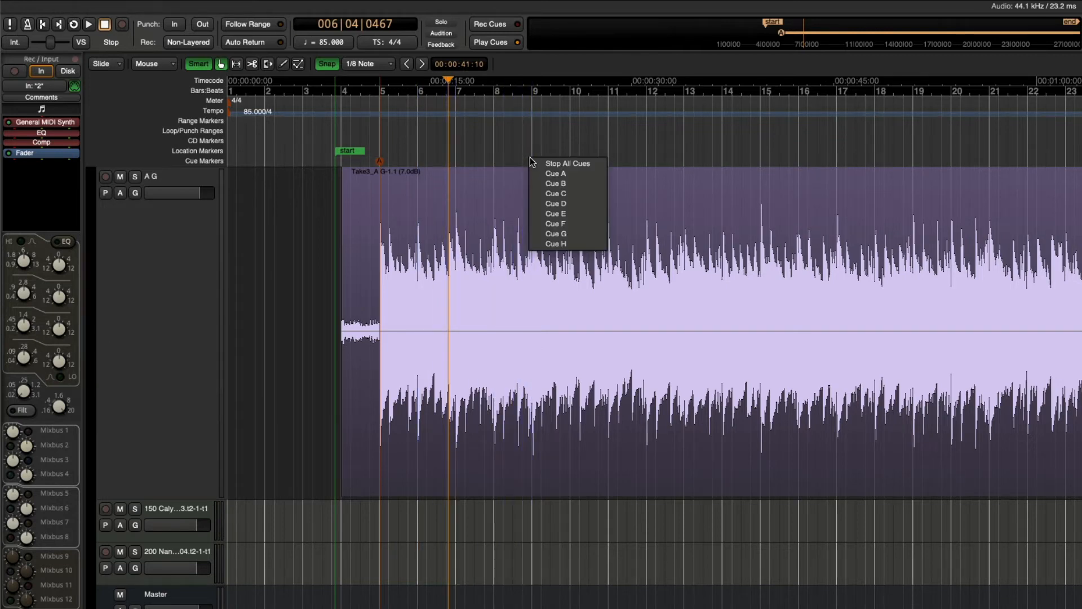
left_click(552, 184)
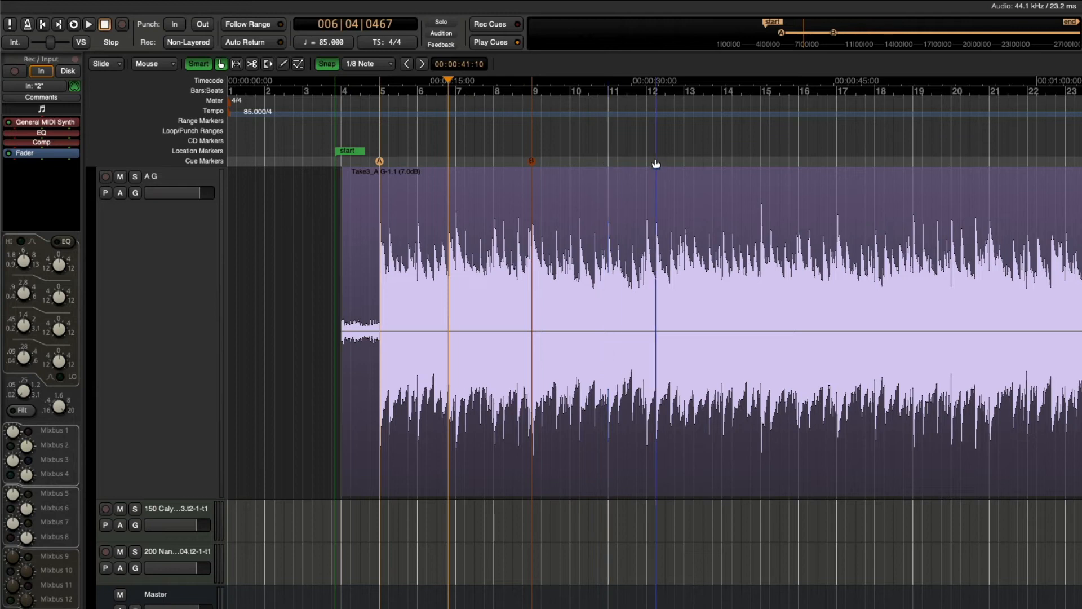
Add a Cue C marker at bar 13, and play the timeline from just before bar 4 past all three cue markers
left_click(683, 162)
left_click(338, 133)
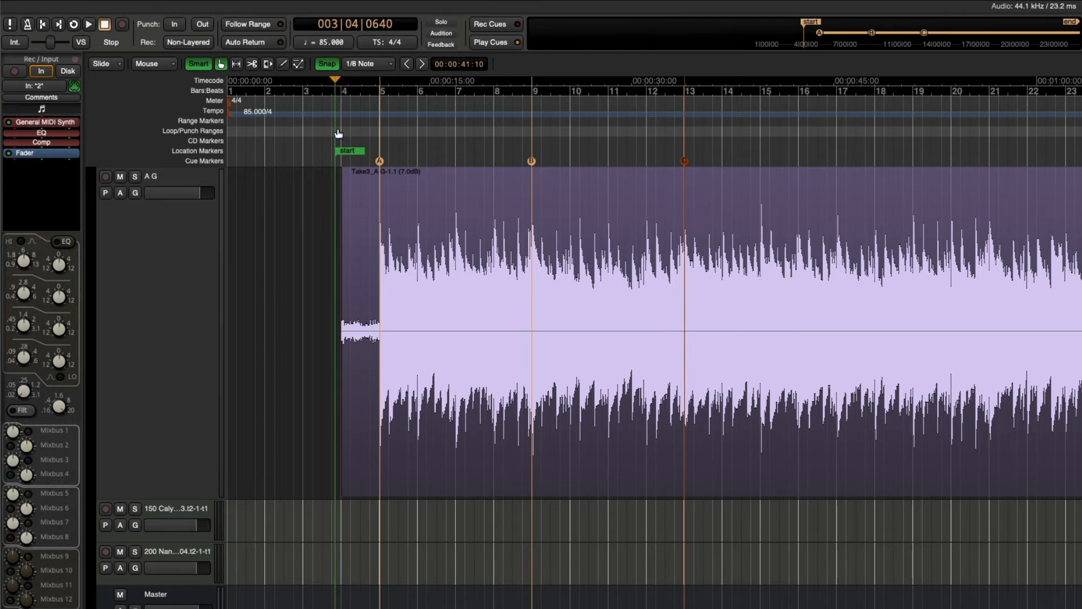
key("space")
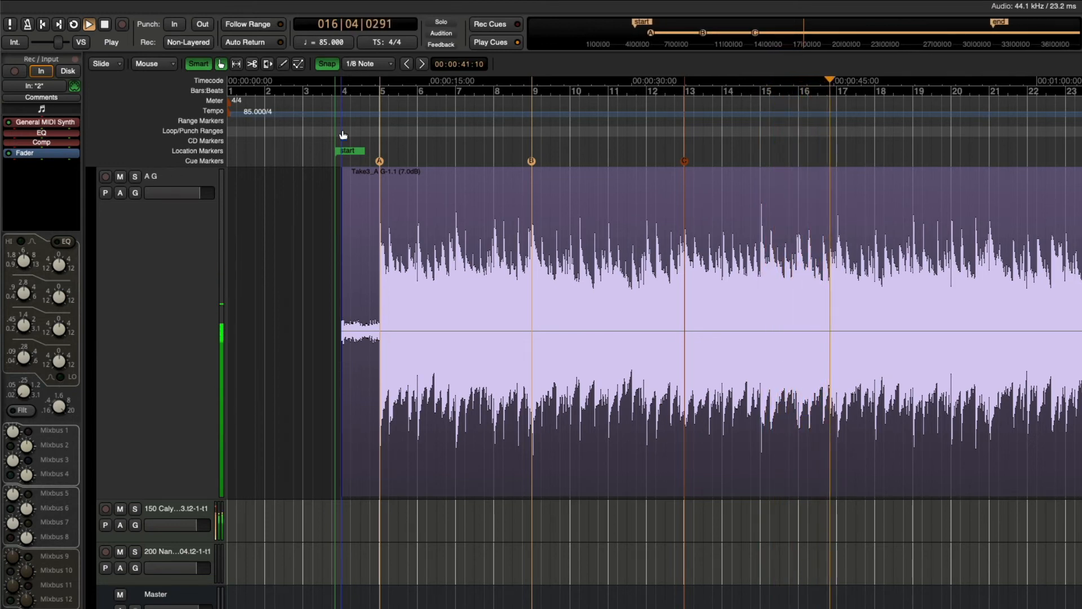
key("space")
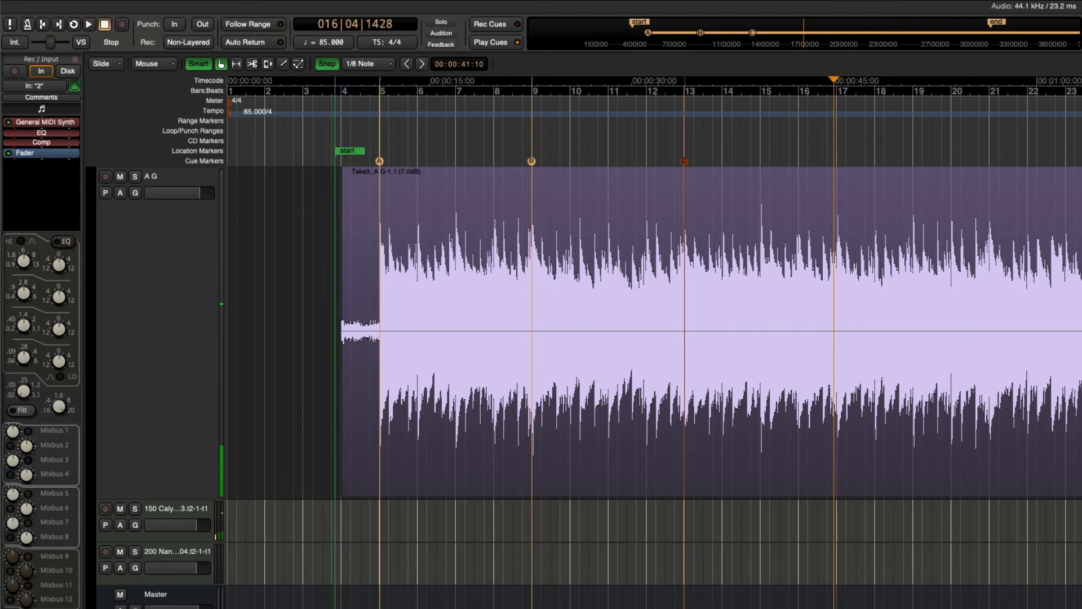
Replace the clip in slot C of the Calypso track with 109 Mambo 01.mid and return to the Edit page
key("alt+c")
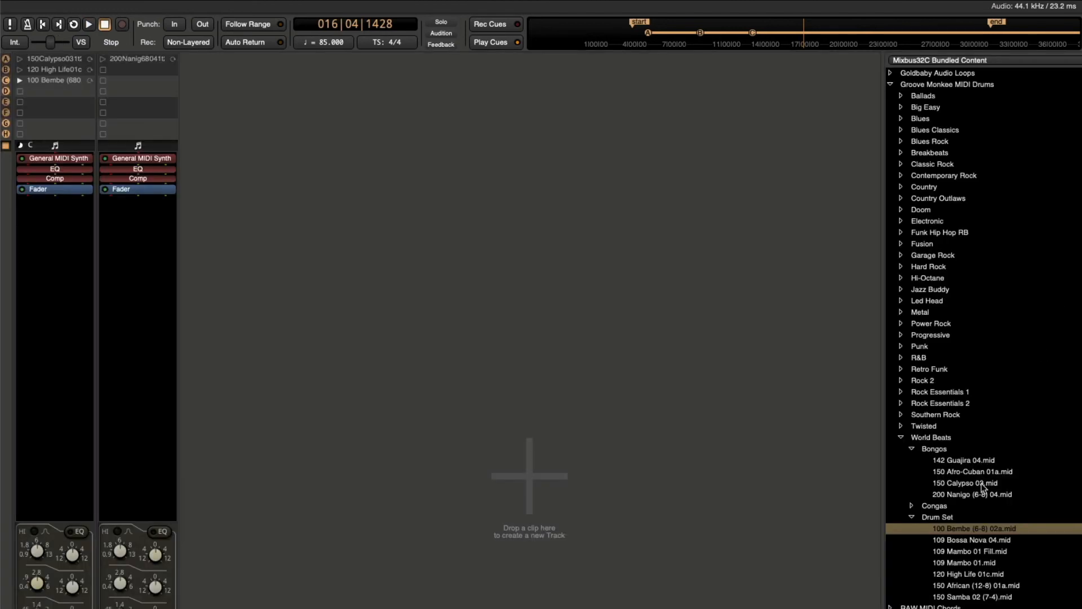
left_click_drag(974, 562, 51, 86)
key("alt+e")
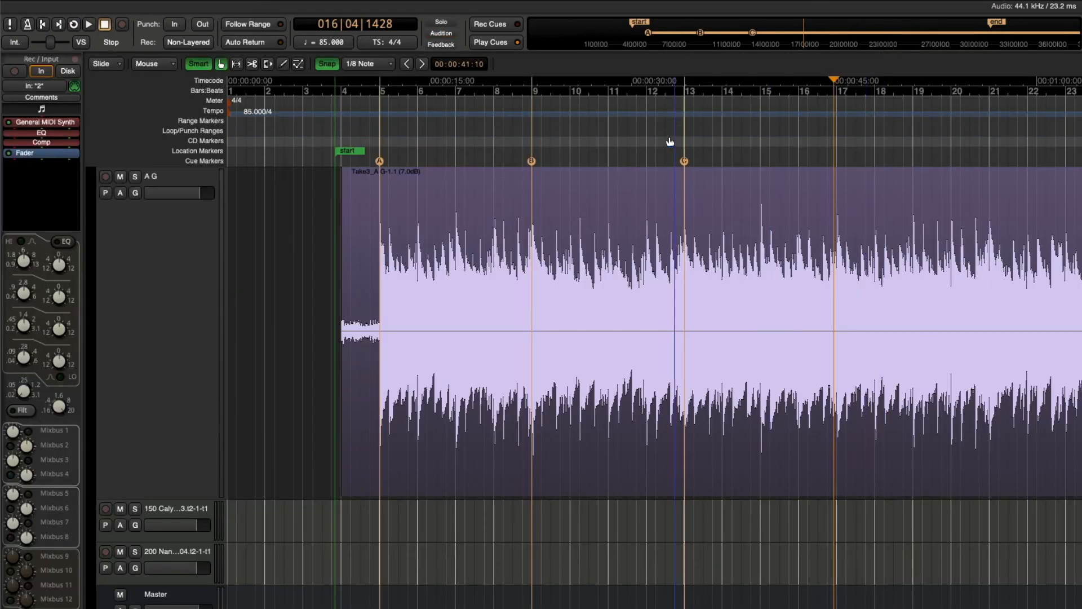
Play the timeline from just before the Cue B marker past Cue C to around bar 17, and stop
left_click(524, 140)
key("space")
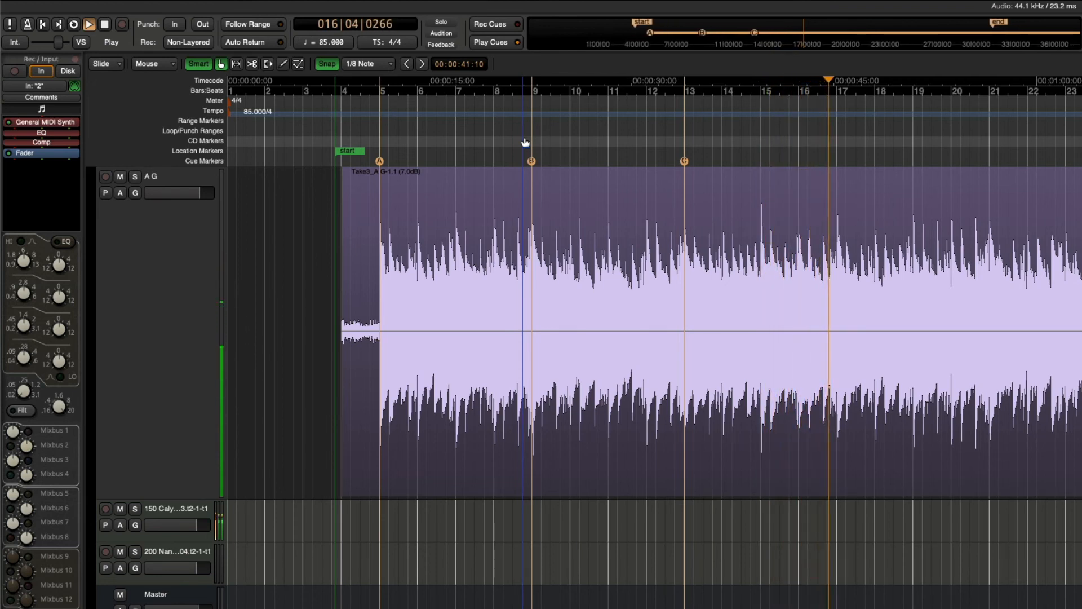
key("space")
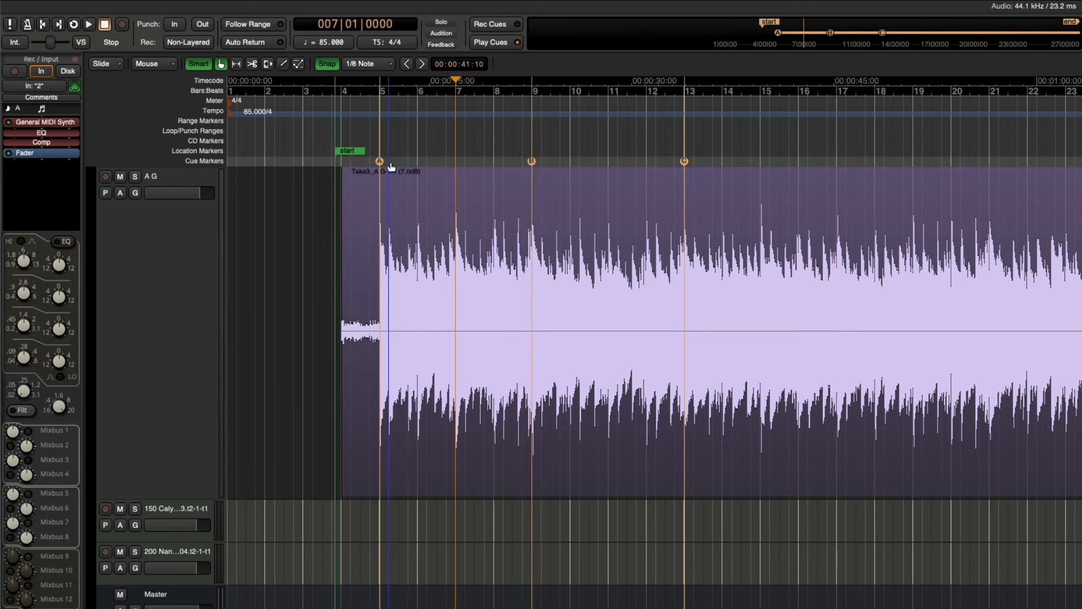
Play the timeline from between the Cue A and Cue B markers, around bar 6.5, and stop just before bar 9
left_click(438, 161)
key("space")
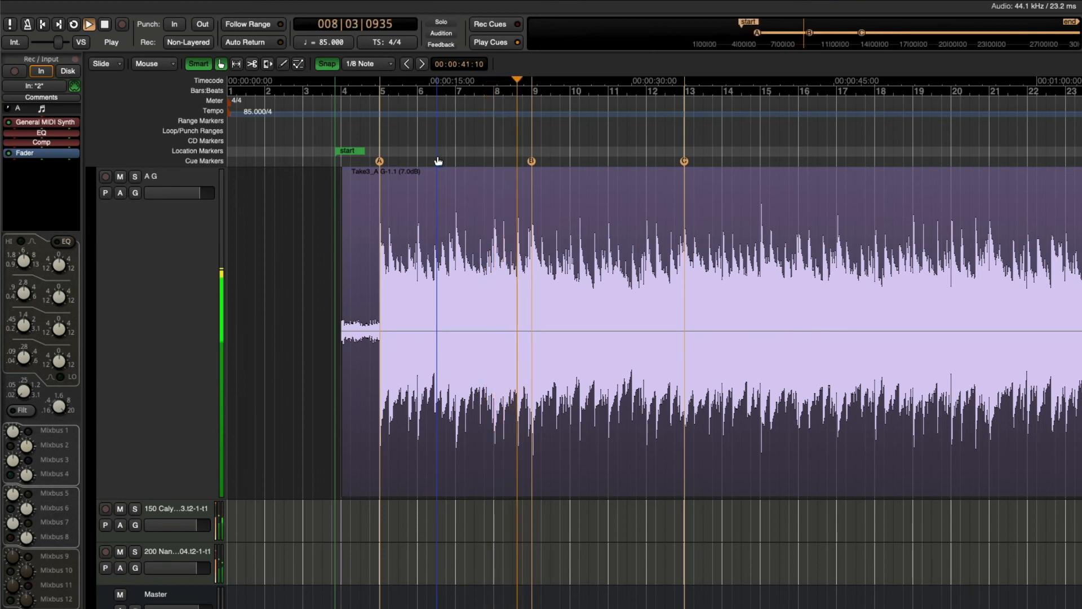
key("space")
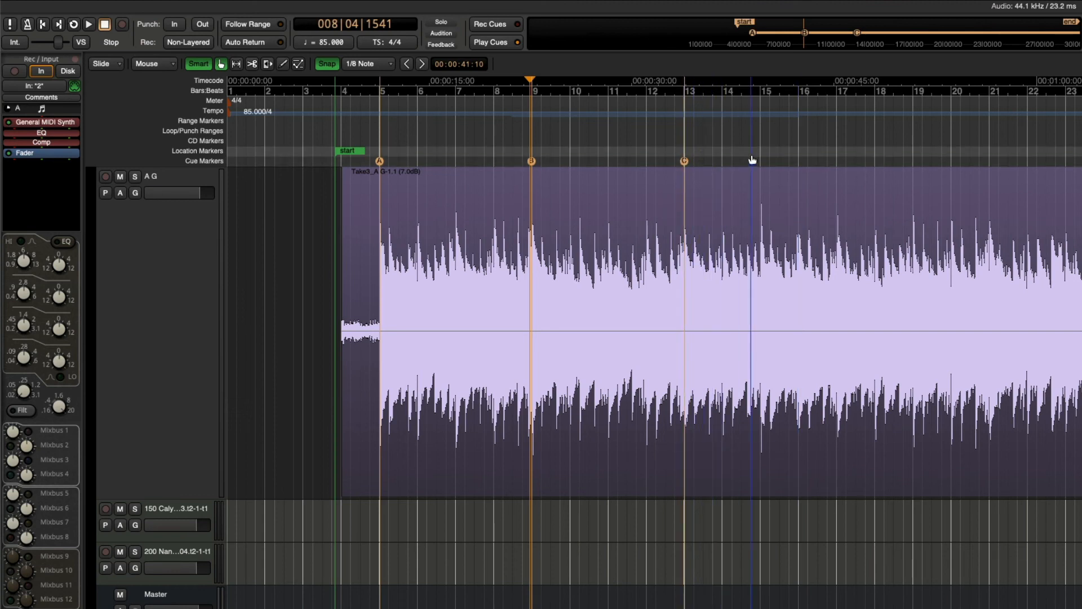
Add a Stop All Cues marker at bar 16 and a Cue A marker at bar 17 on the Cue Markers ruler
right_click(798, 163)
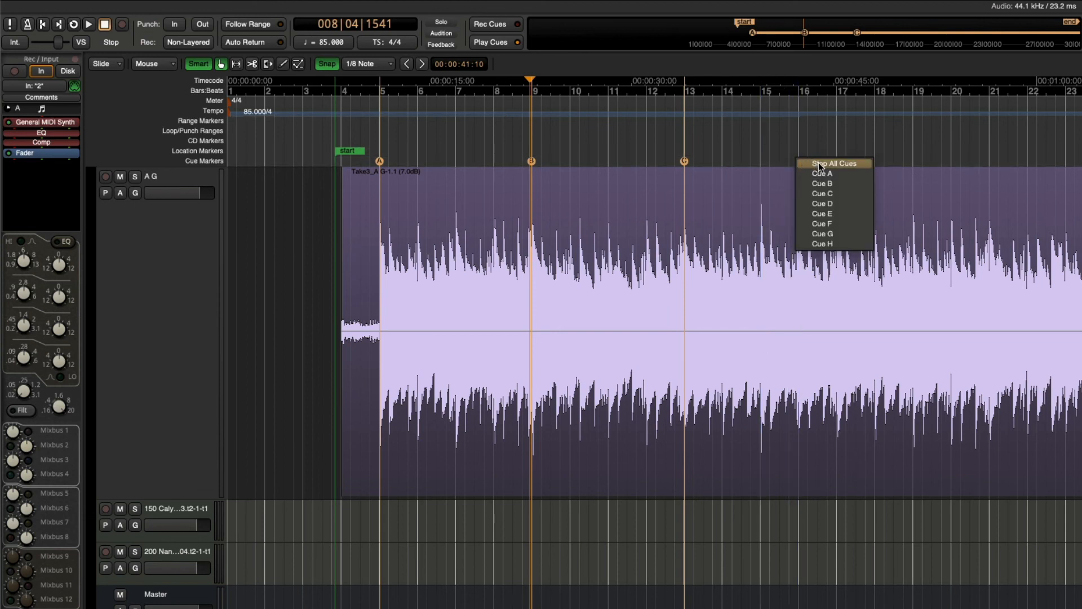
left_click(818, 163)
right_click(835, 160)
left_click(860, 177)
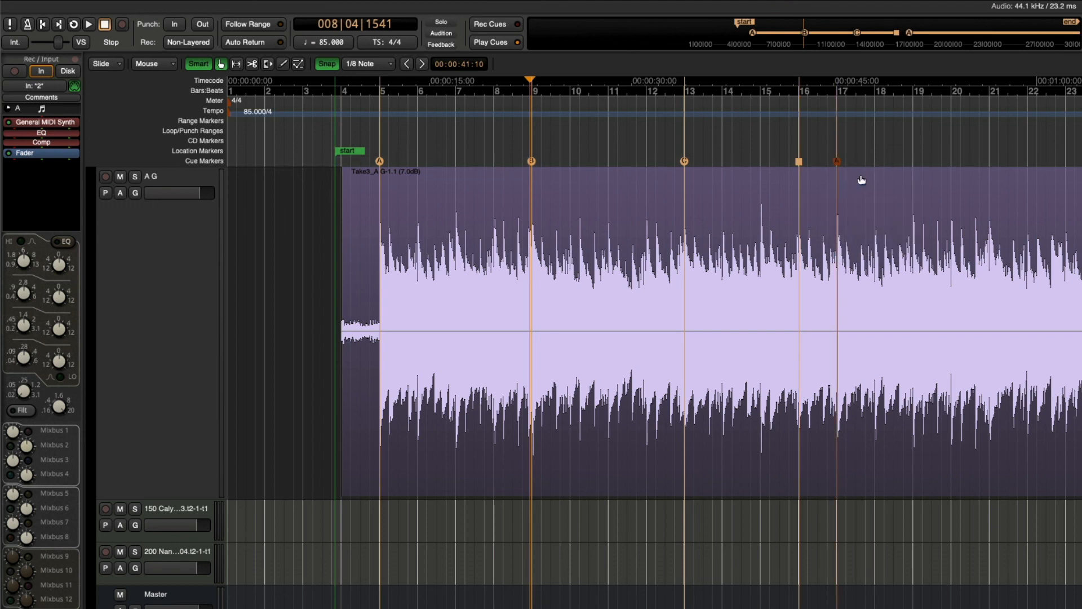
Play the timeline from bar 12 across the Stop All Cues and second Cue A markers, and stop after bar 18
left_click(649, 152)
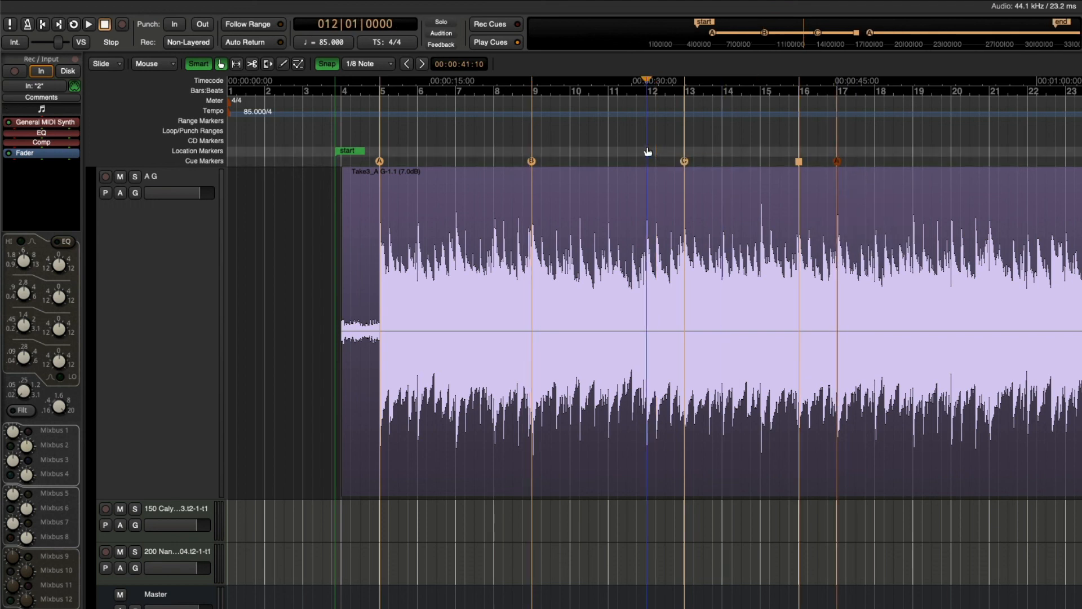
key("space")
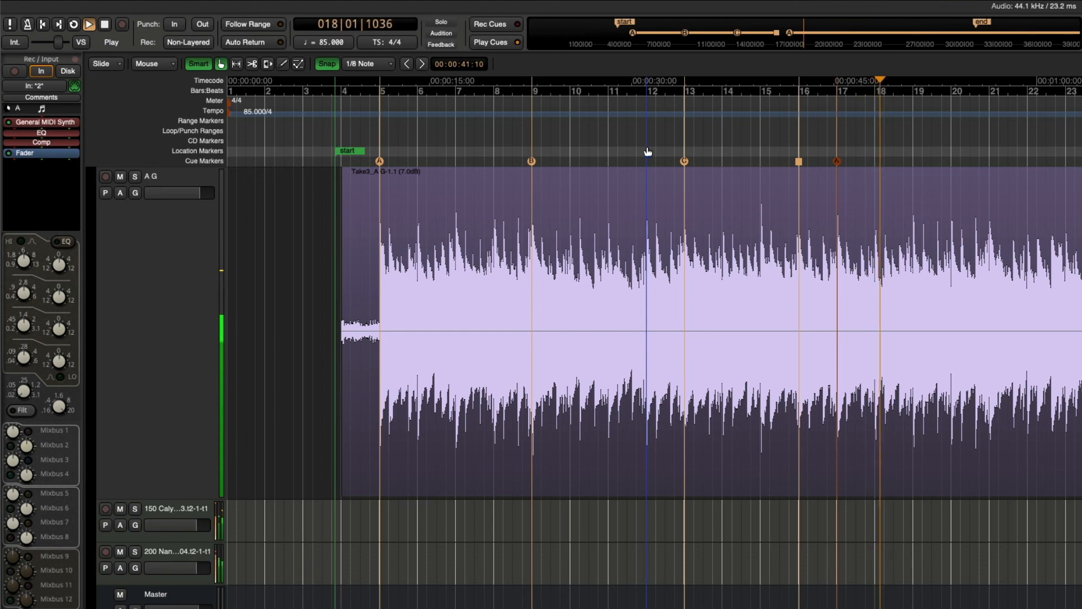
key("space")
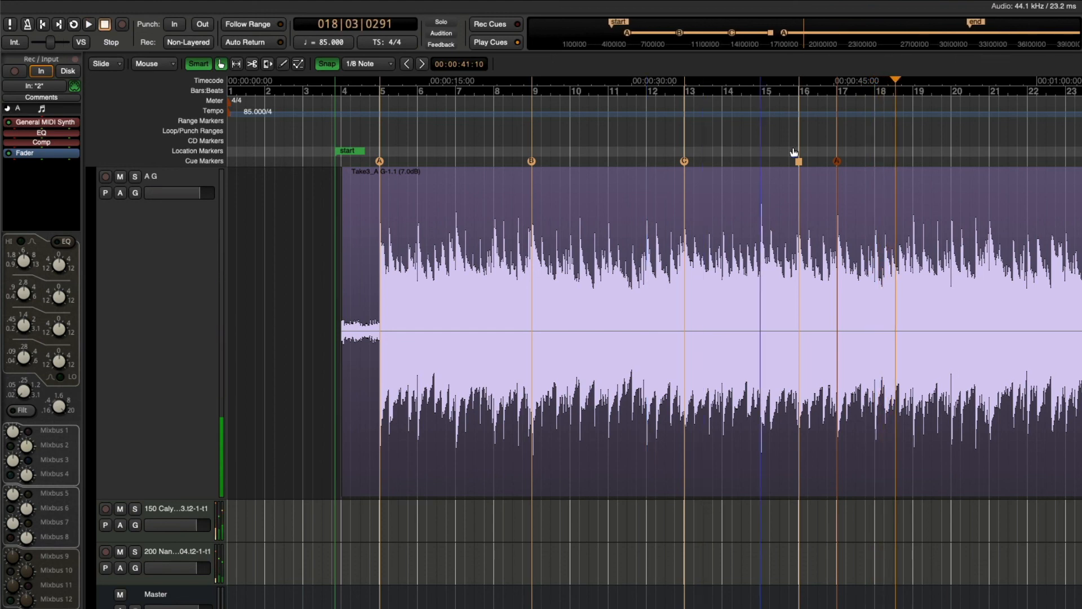